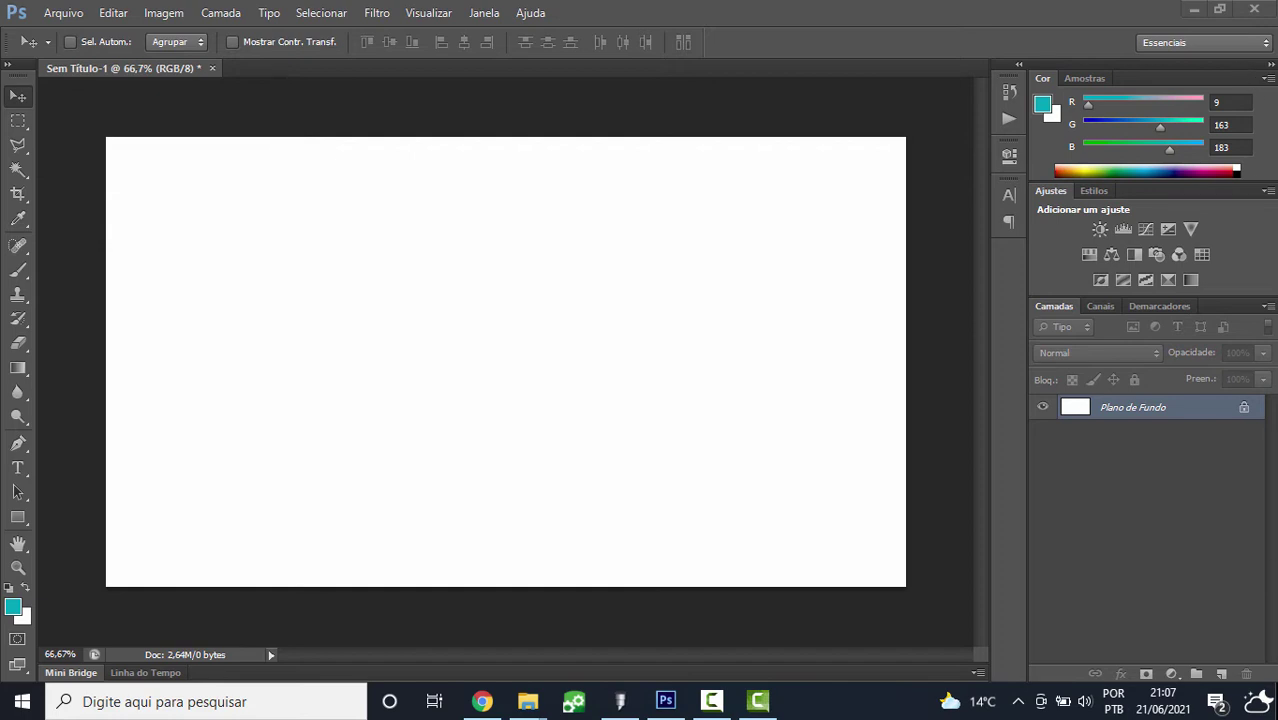
Drag Rio_De_Janeiro_-_Rafael_Defavariok-1280x720.jpg from the desktop onto the Photoshop canvas
click(1274, 702)
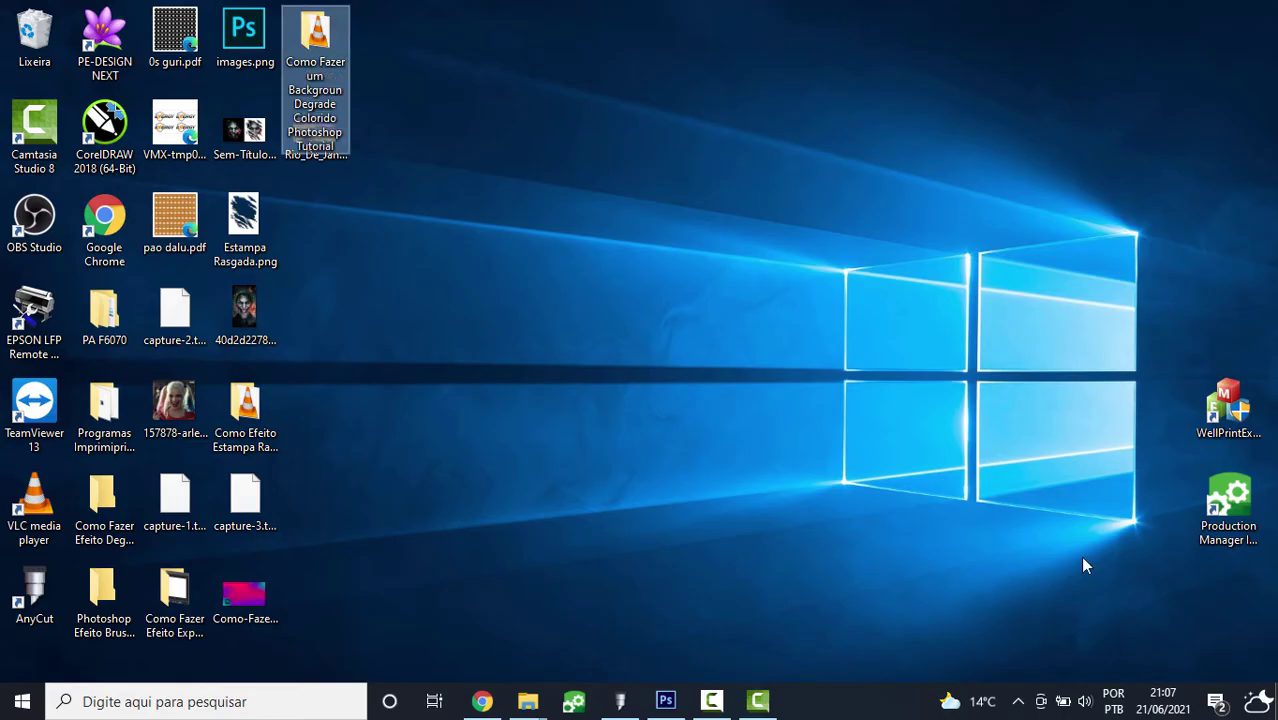
drag(316, 100, 607, 88)
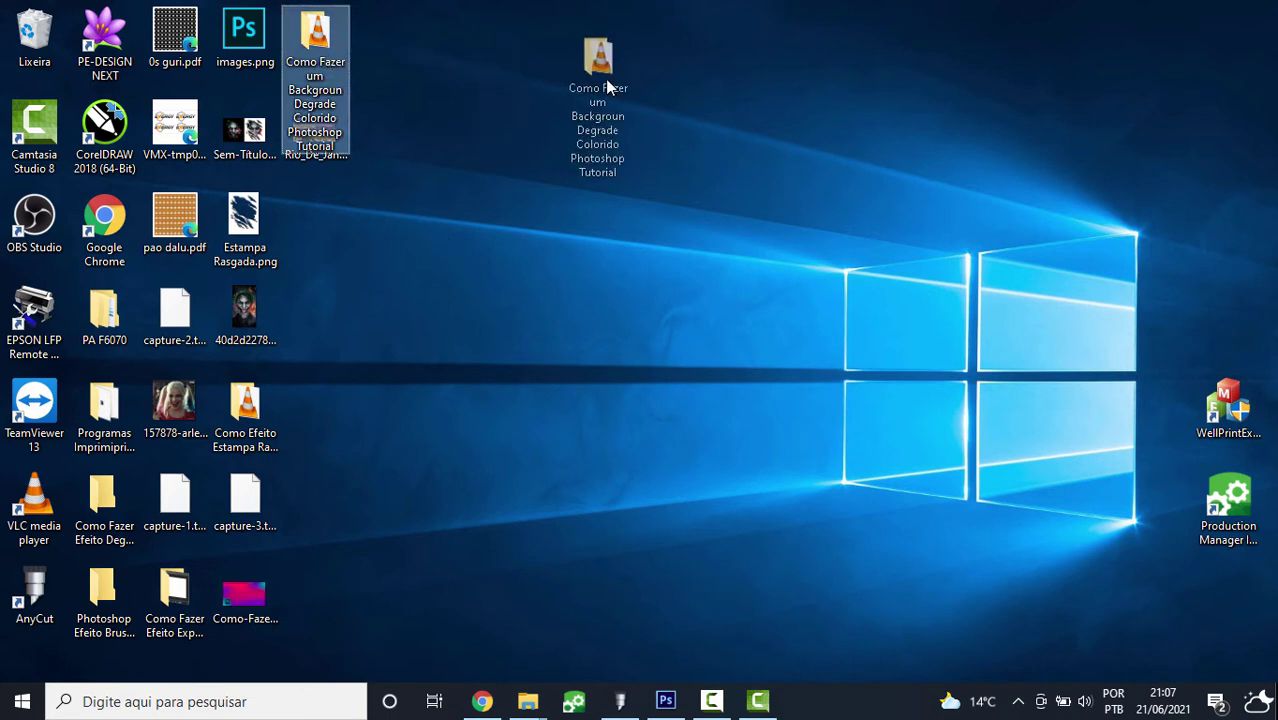
mouse_move(326, 135)
mouse_down()
mouse_move(628, 560)
mouse_move(560, 369)
mouse_up()
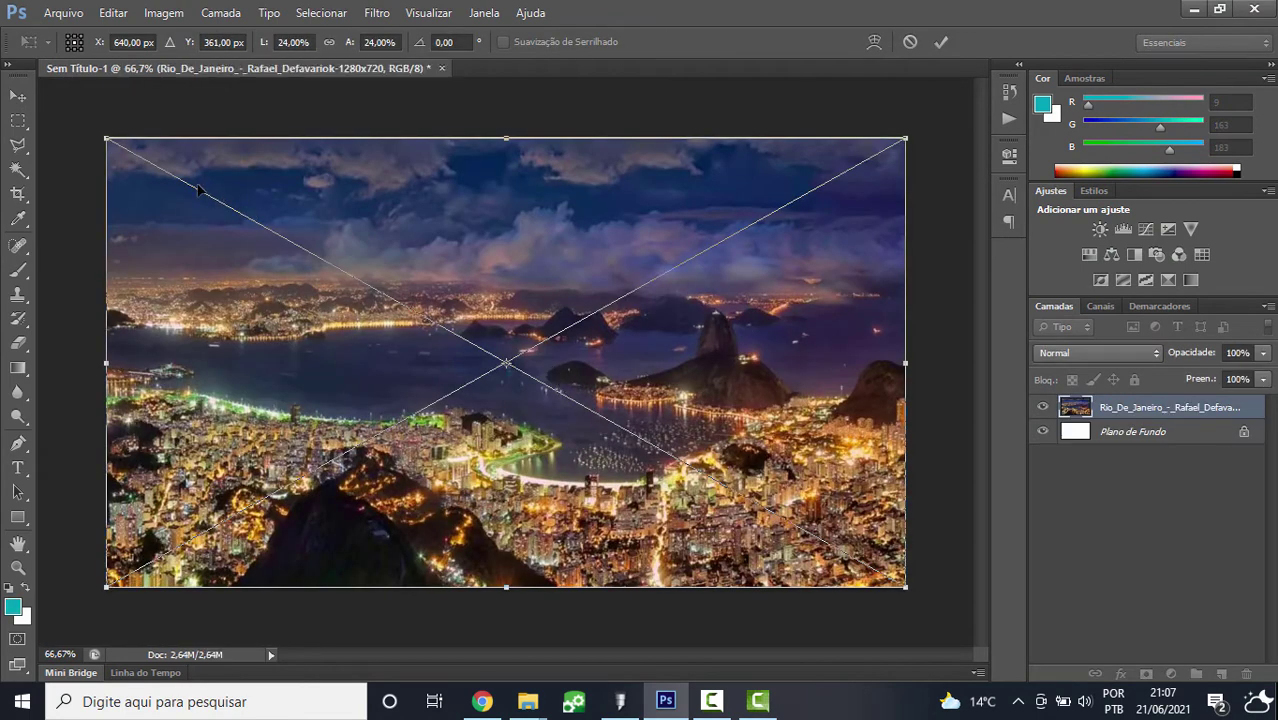
Scale the placed Rio photo to about 24.8% so it fills the canvas, and commit
drag(106, 138, 88, 122)
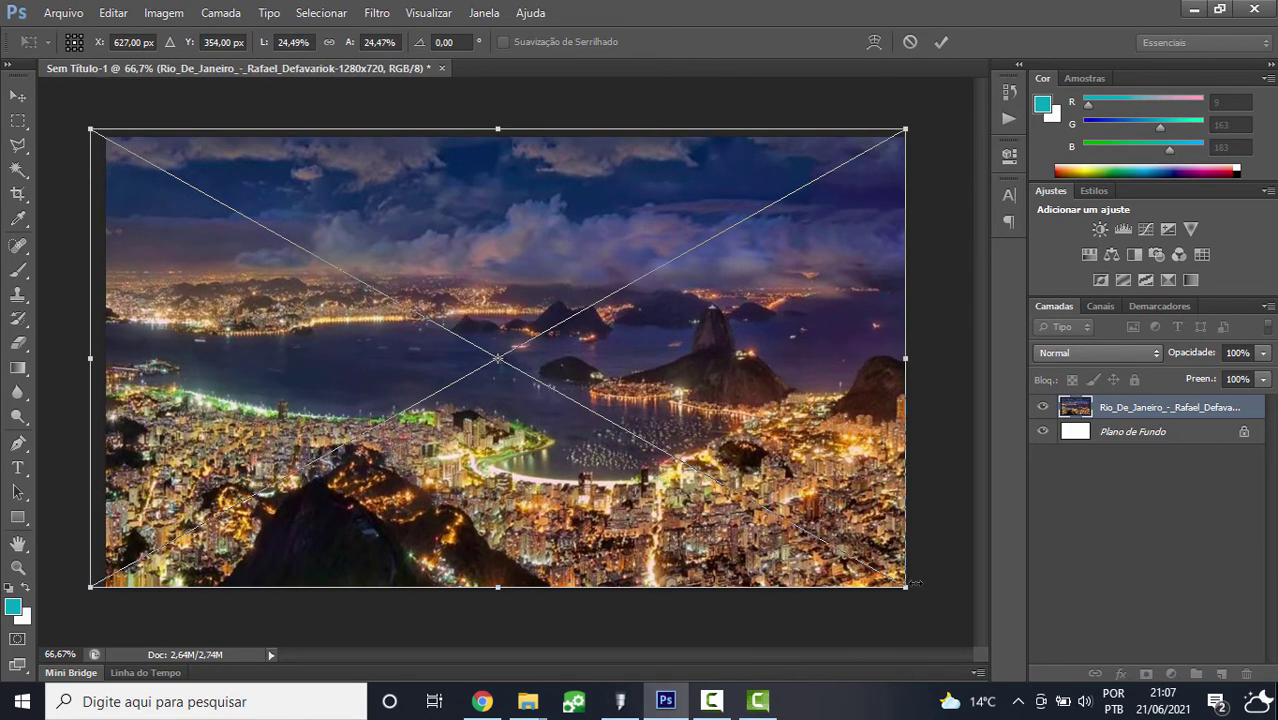
drag(908, 589, 918, 597)
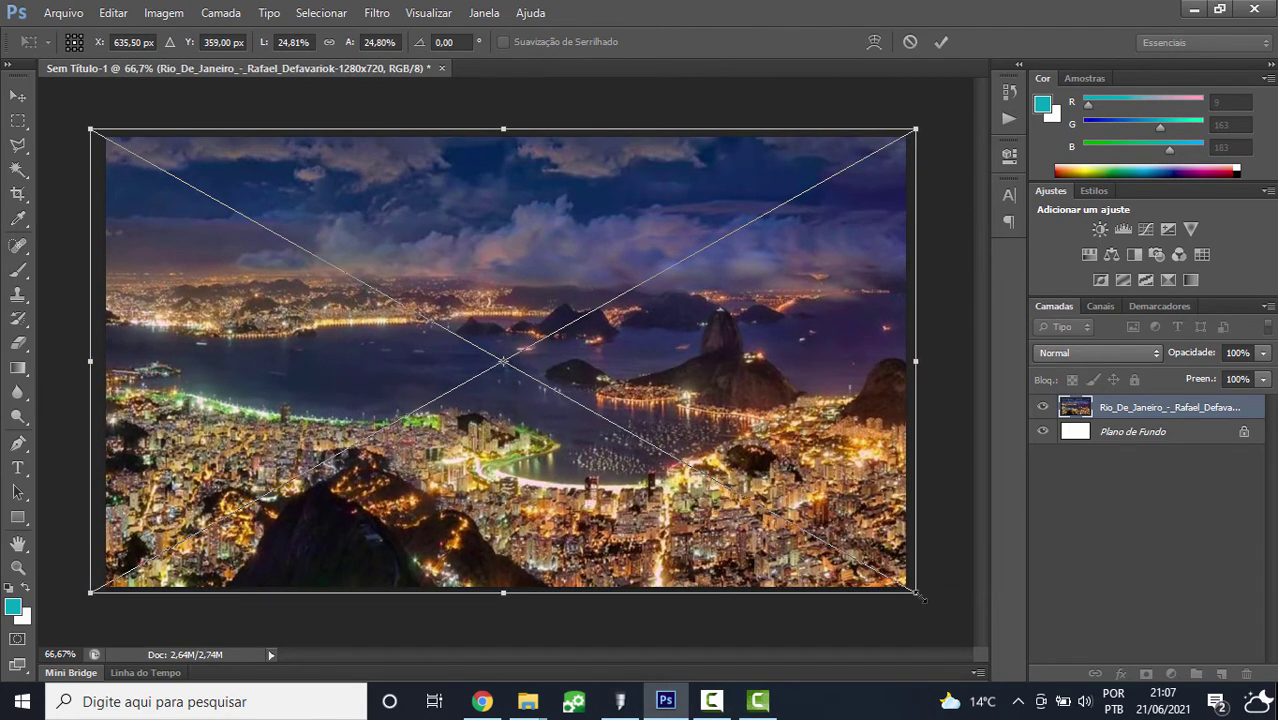
key(Return)
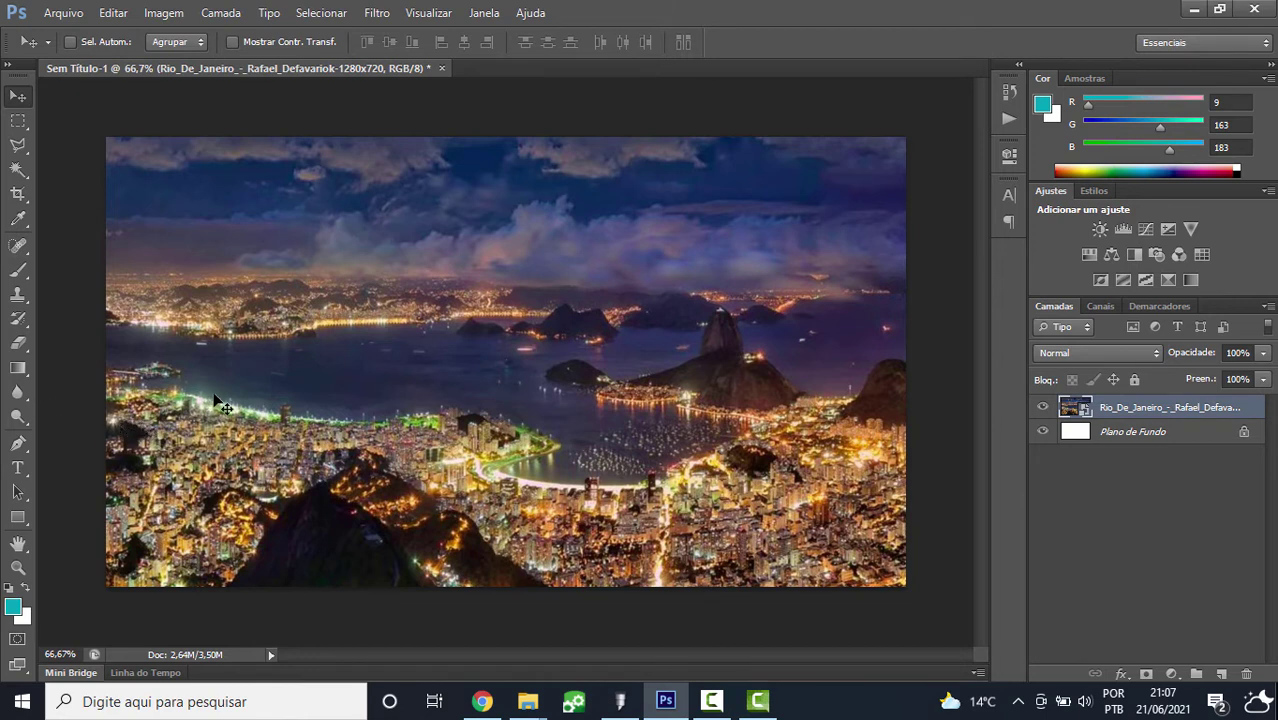
Draw rectangle Retângulo 1 over the entire canvas and set its opacity to 37%
click(18, 517)
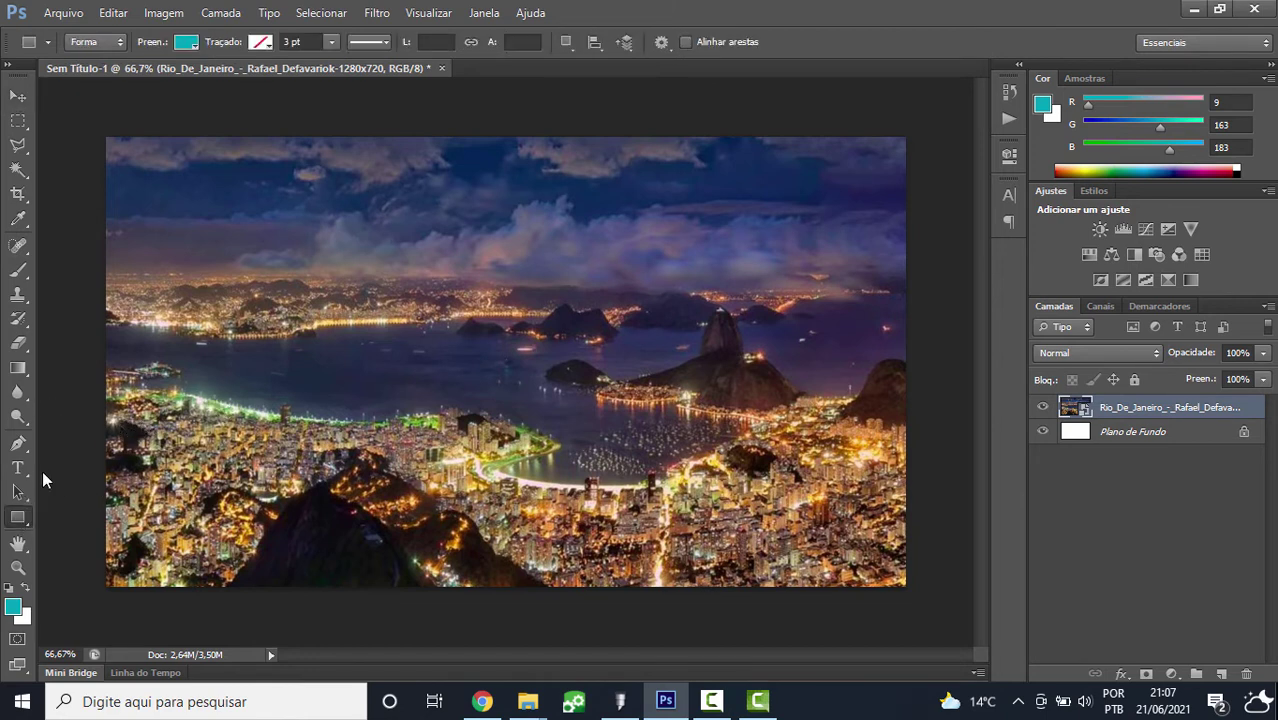
mouse_move(95, 124)
mouse_down()
mouse_move(260, 306)
mouse_move(936, 610)
mouse_up()
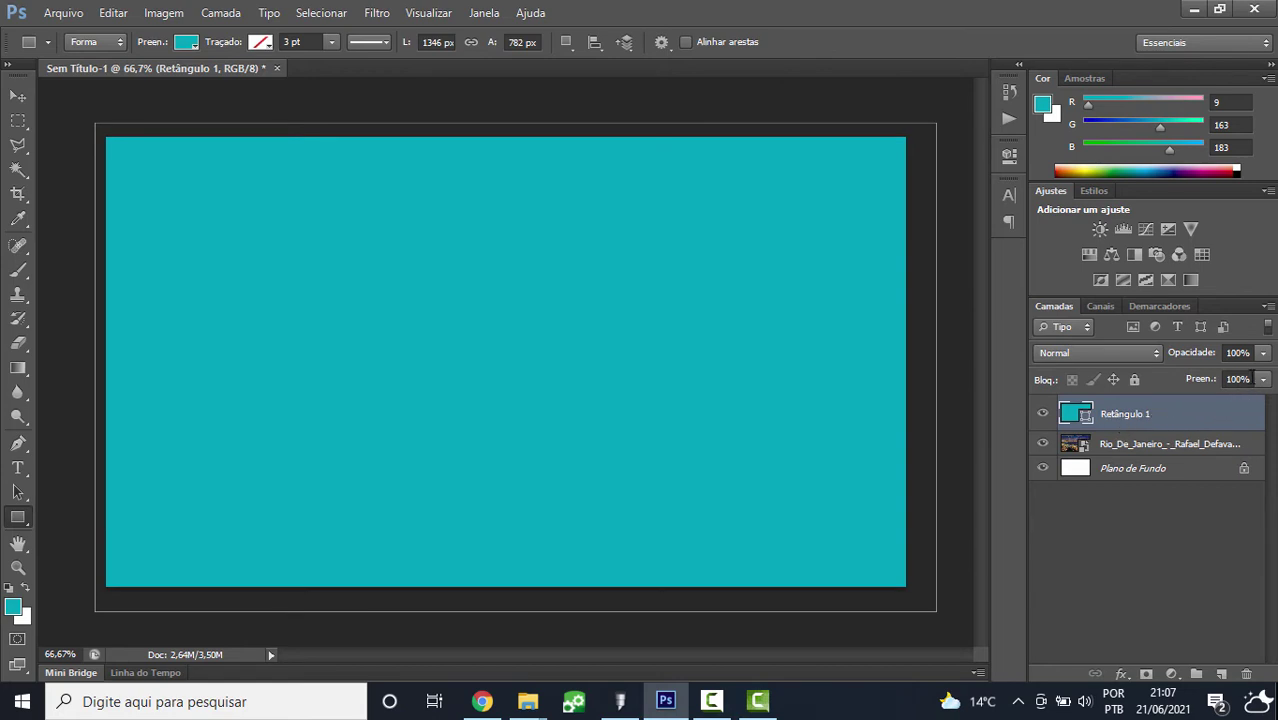
click(1263, 352)
drag(1263, 373, 1205, 380)
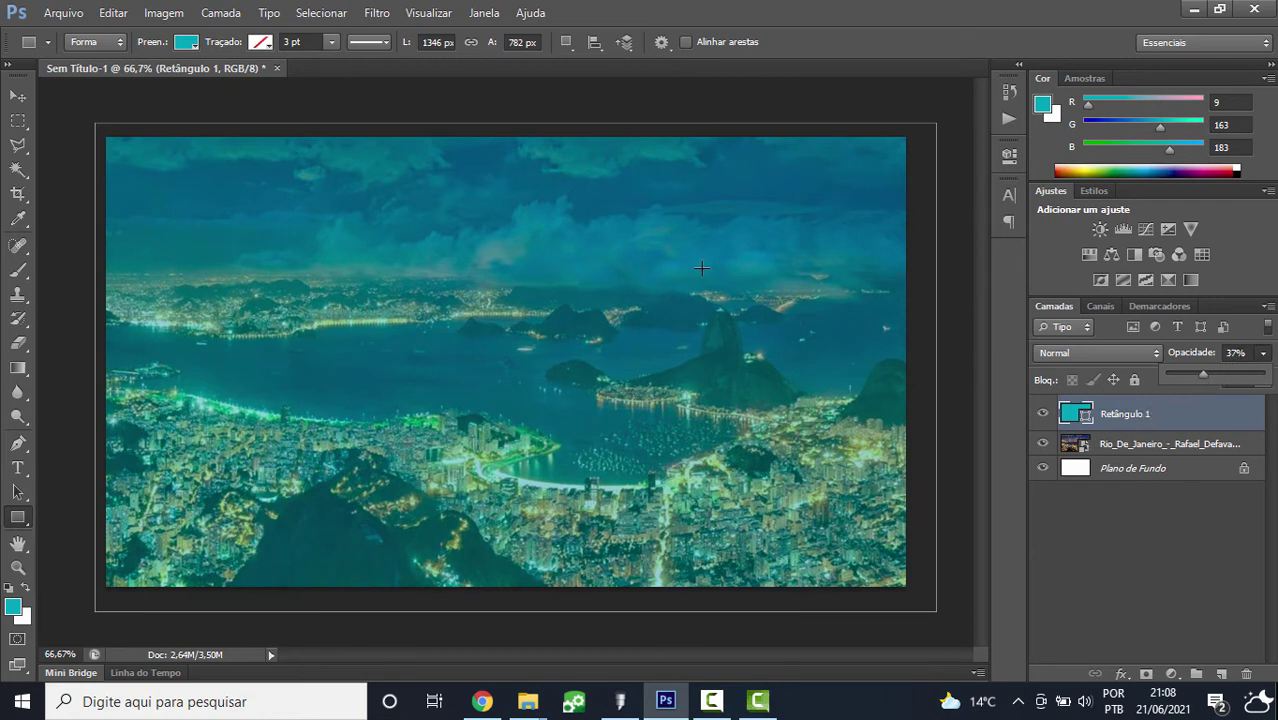
Change Retângulo 1's fill colour to purple, then hide that layer
click(186, 42)
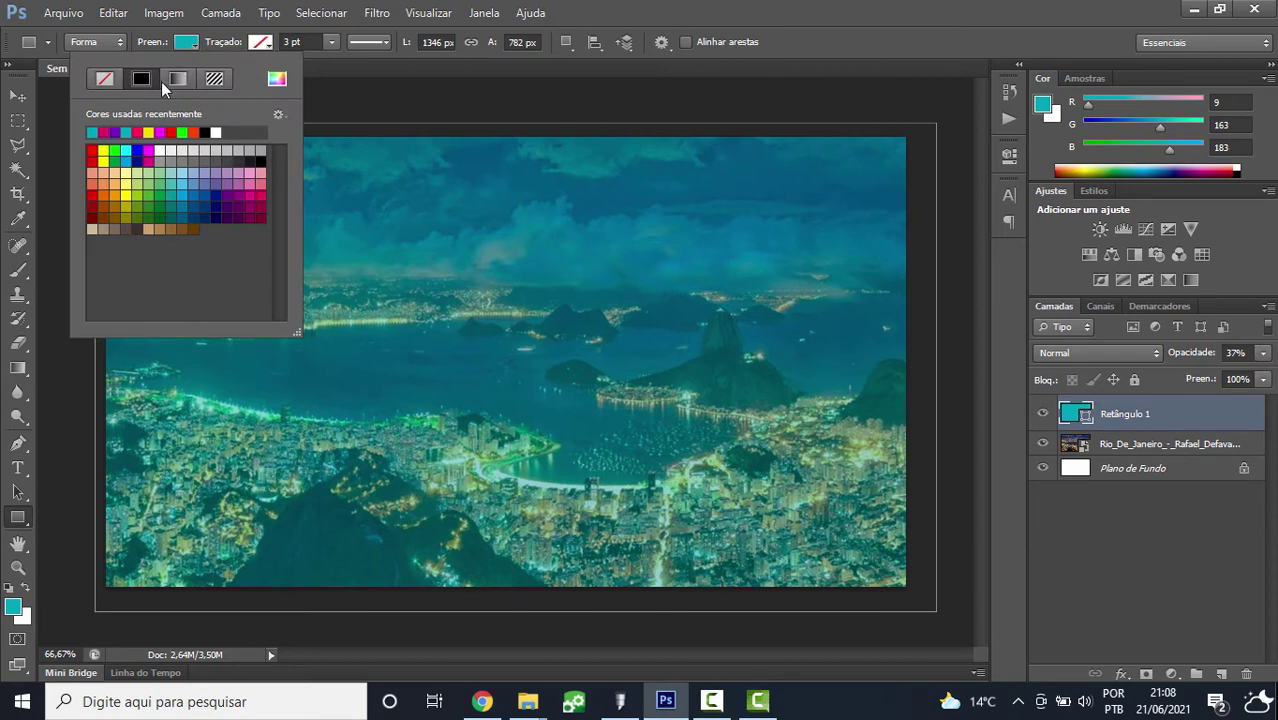
click(150, 132)
click(150, 132)
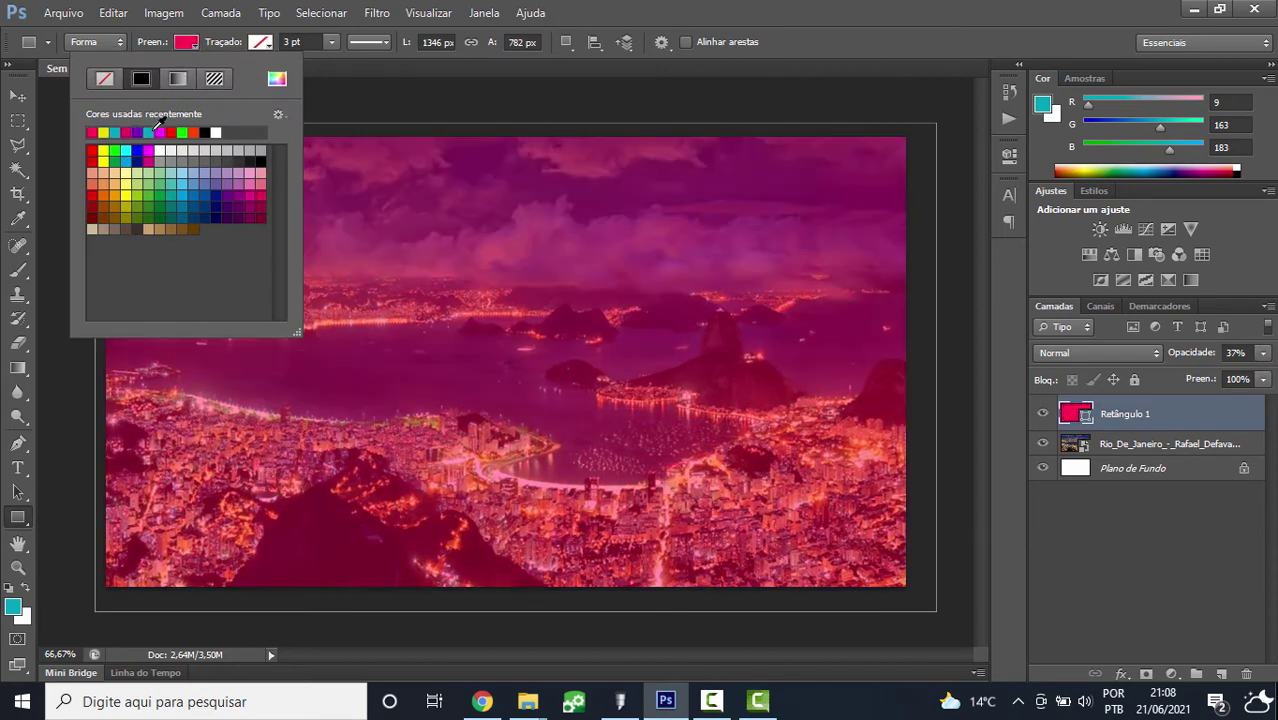
click(182, 173)
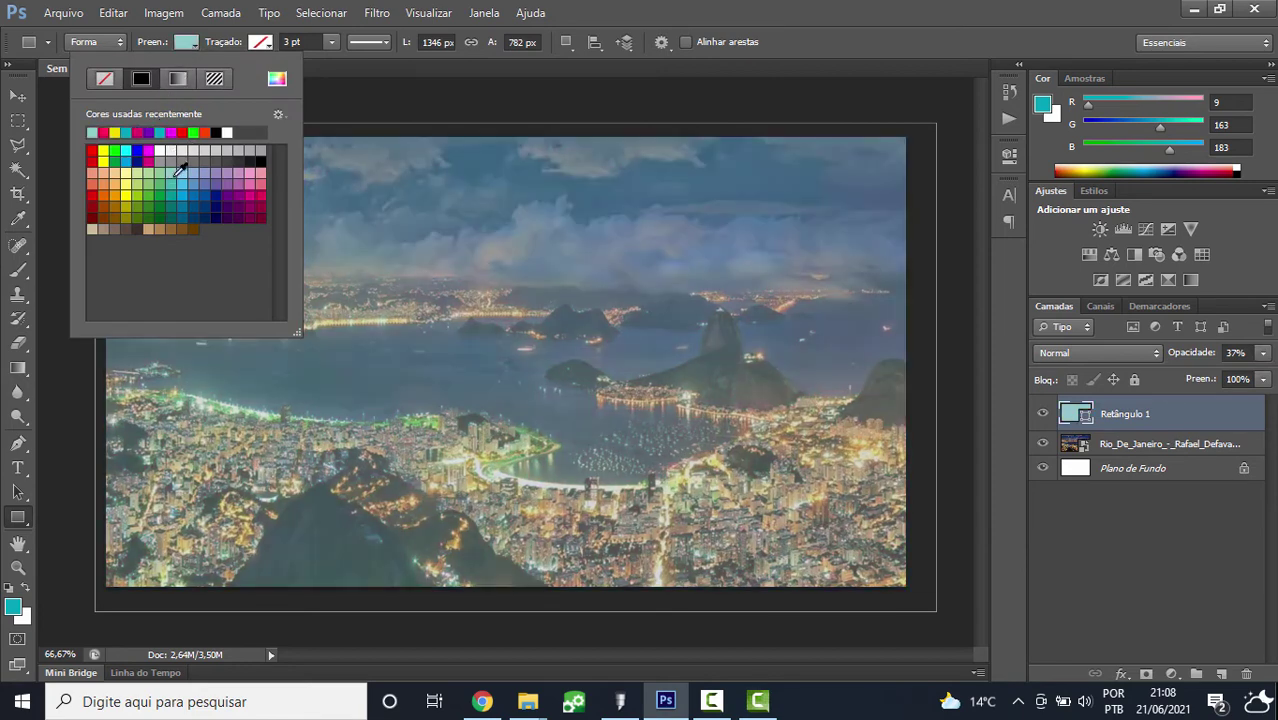
click(204, 183)
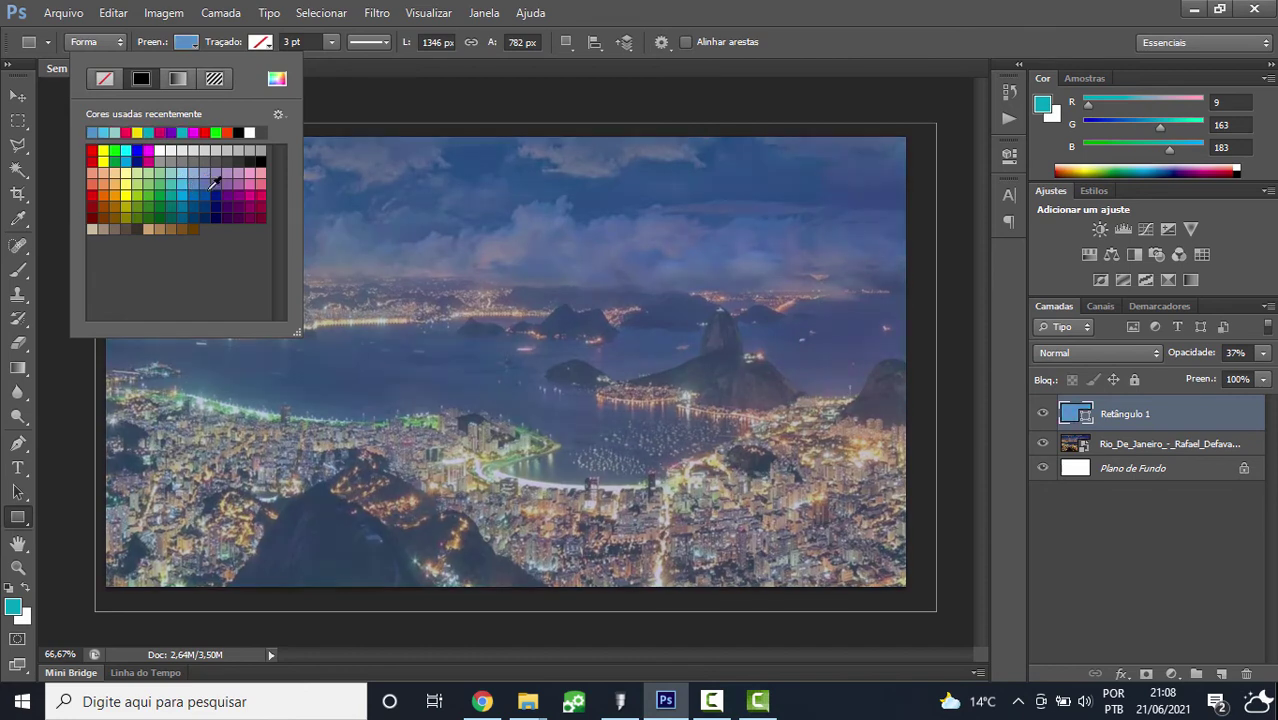
click(231, 194)
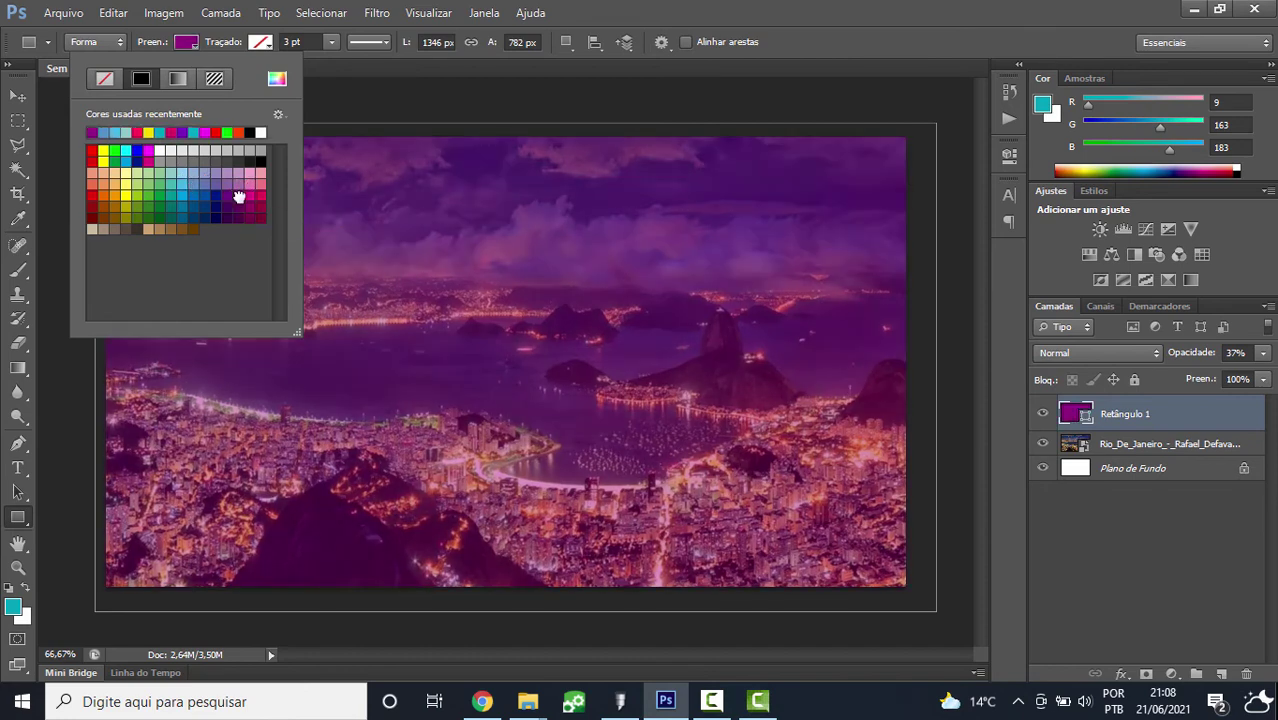
click(215, 196)
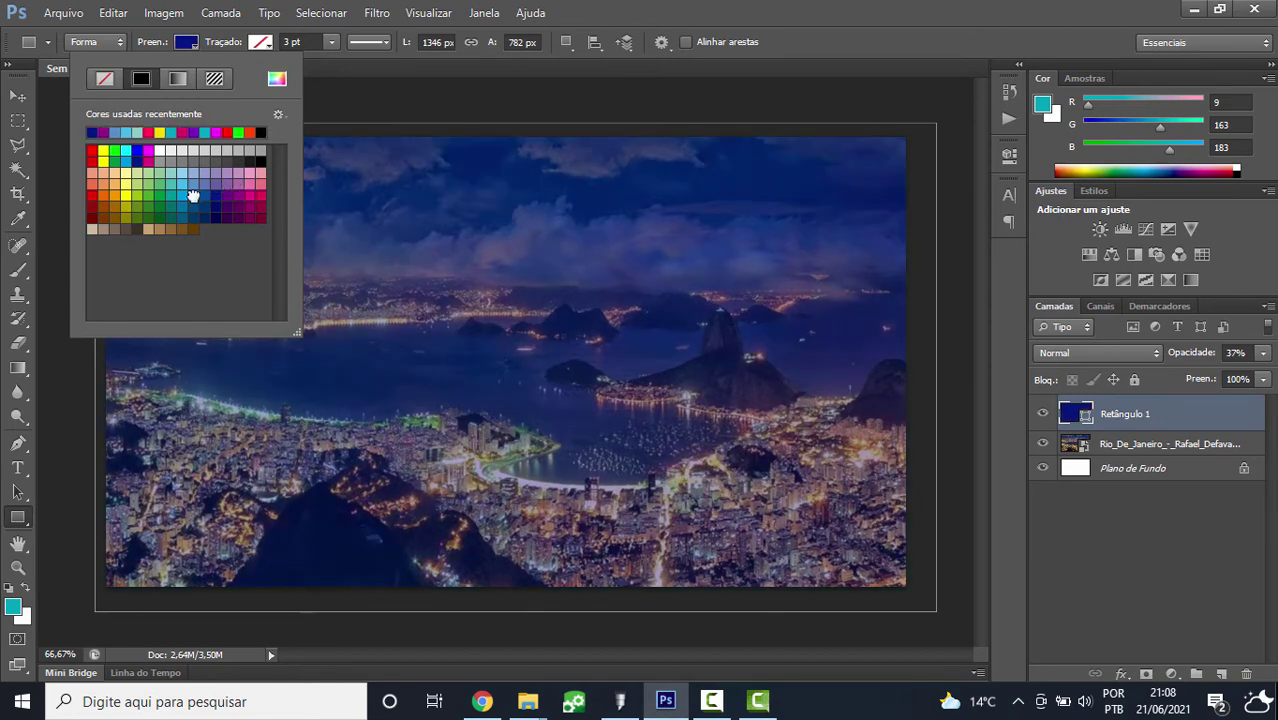
click(193, 195)
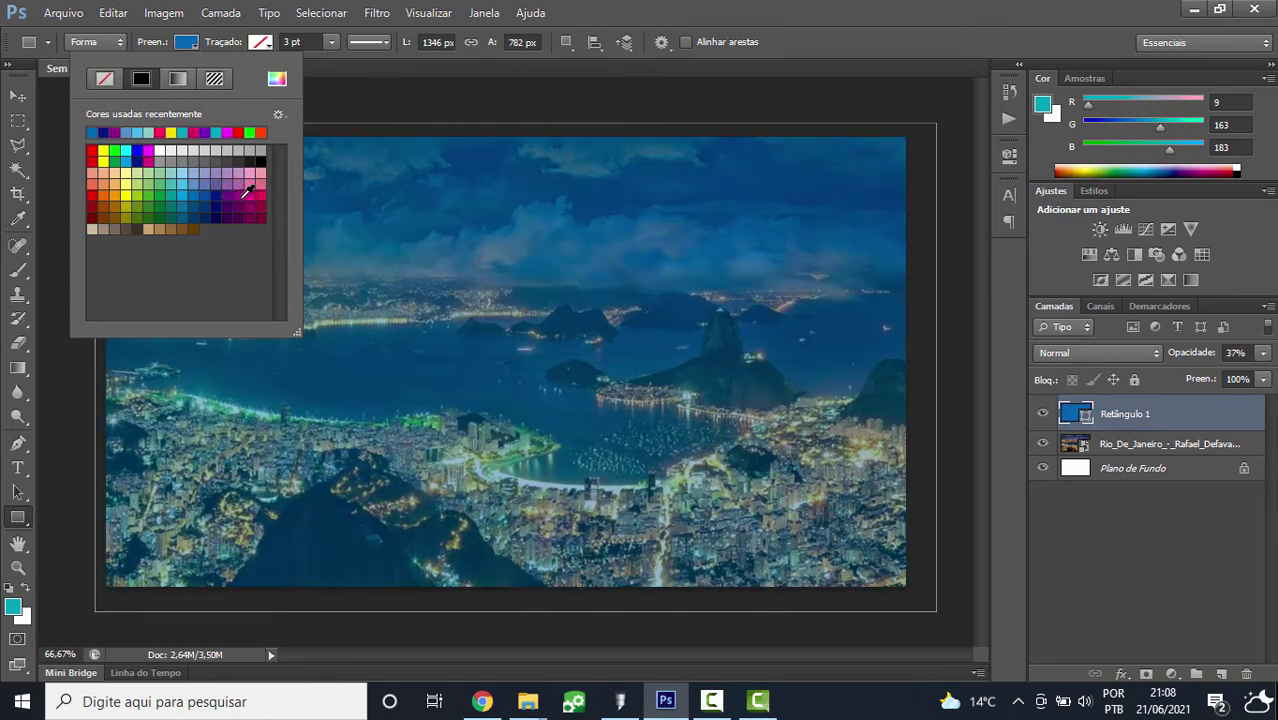
click(246, 193)
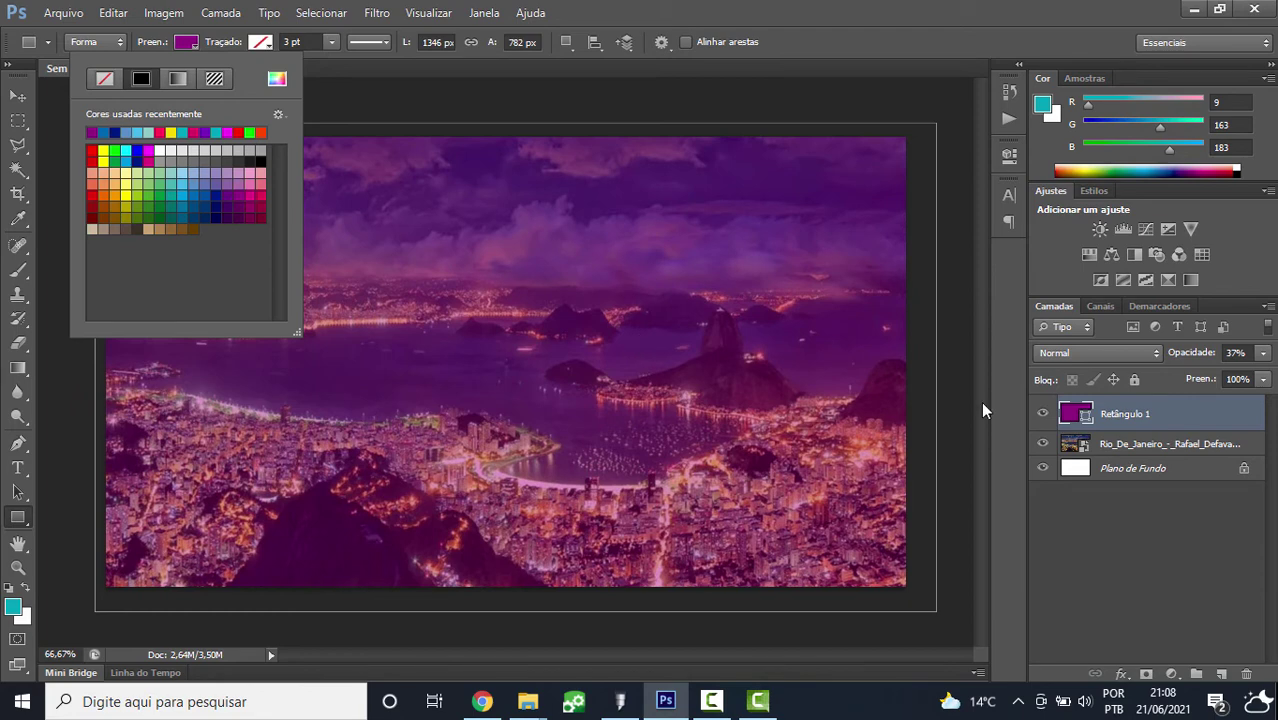
click(1138, 402)
click(1042, 413)
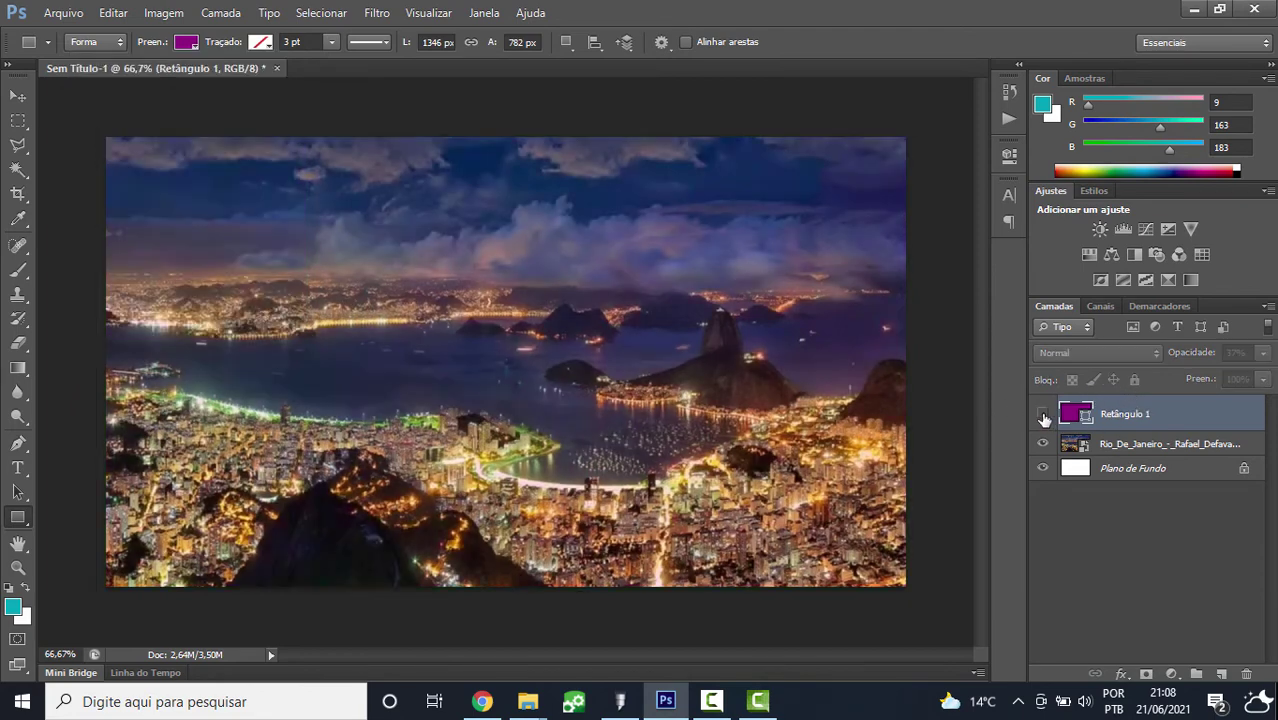
Add a Matiz/Saturação 1 adjustment above the Rio photo with Saturação at -100
click(1134, 455)
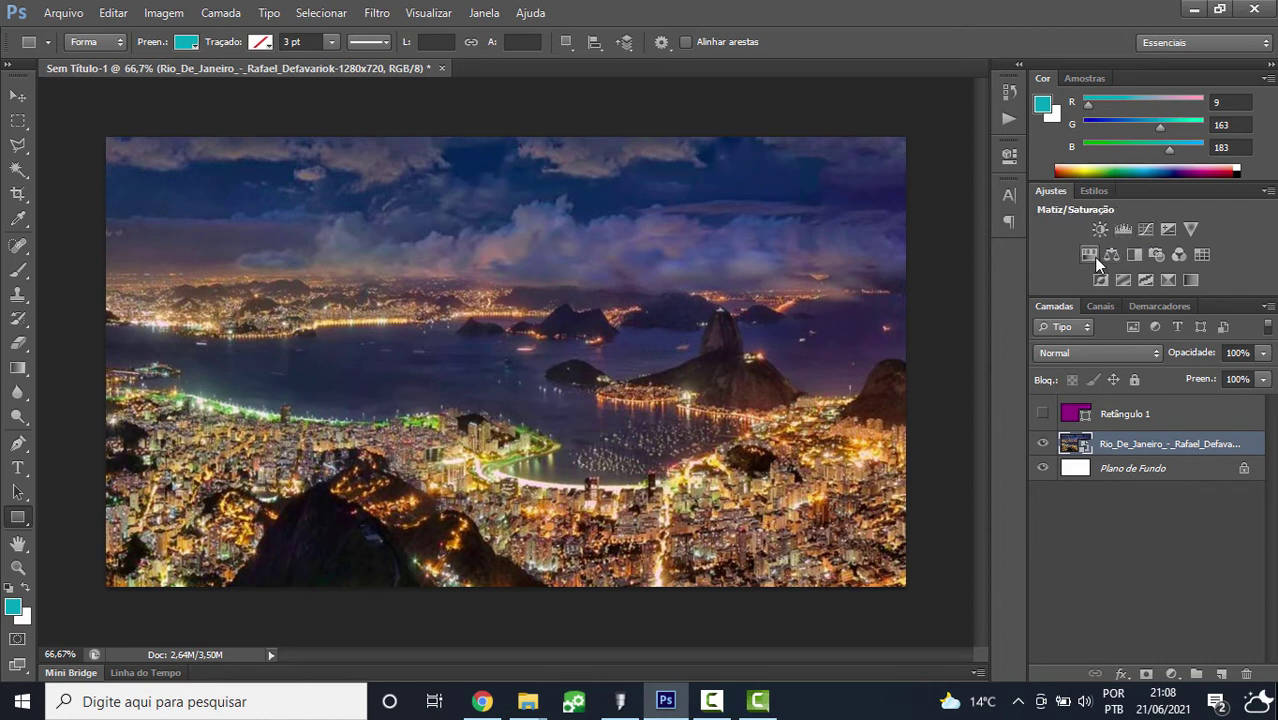
click(1093, 257)
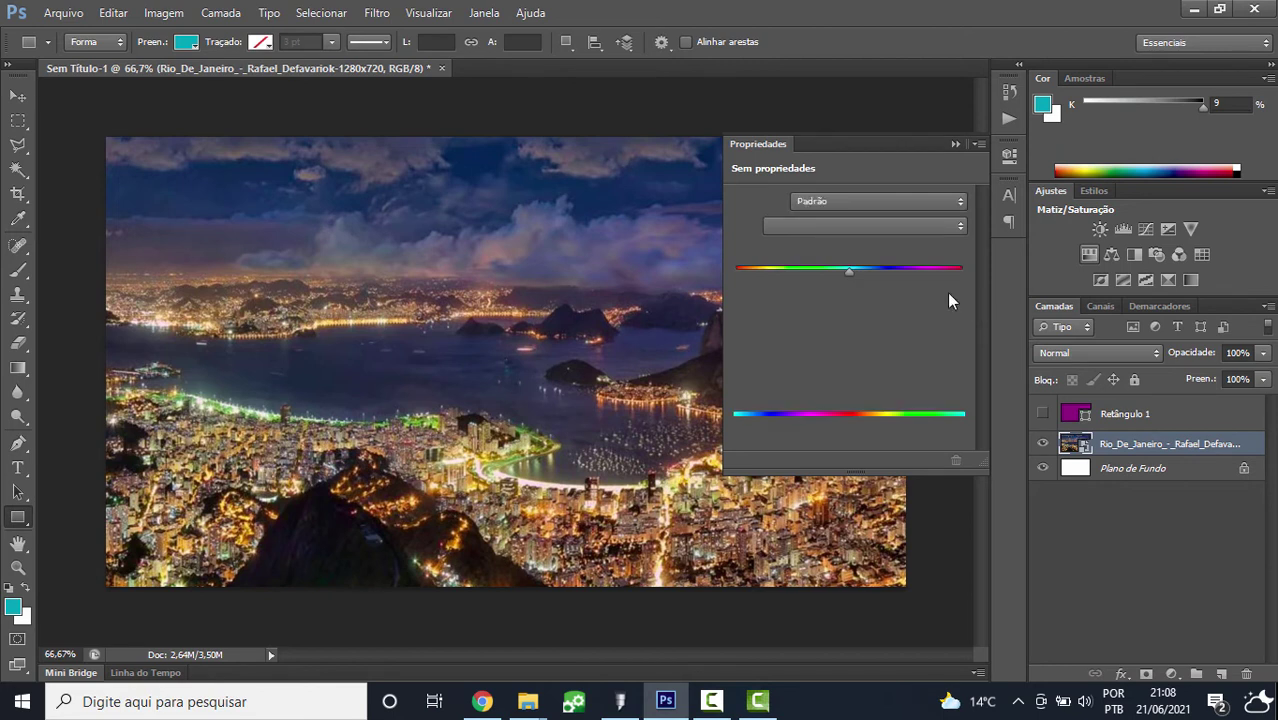
drag(849, 308, 725, 310)
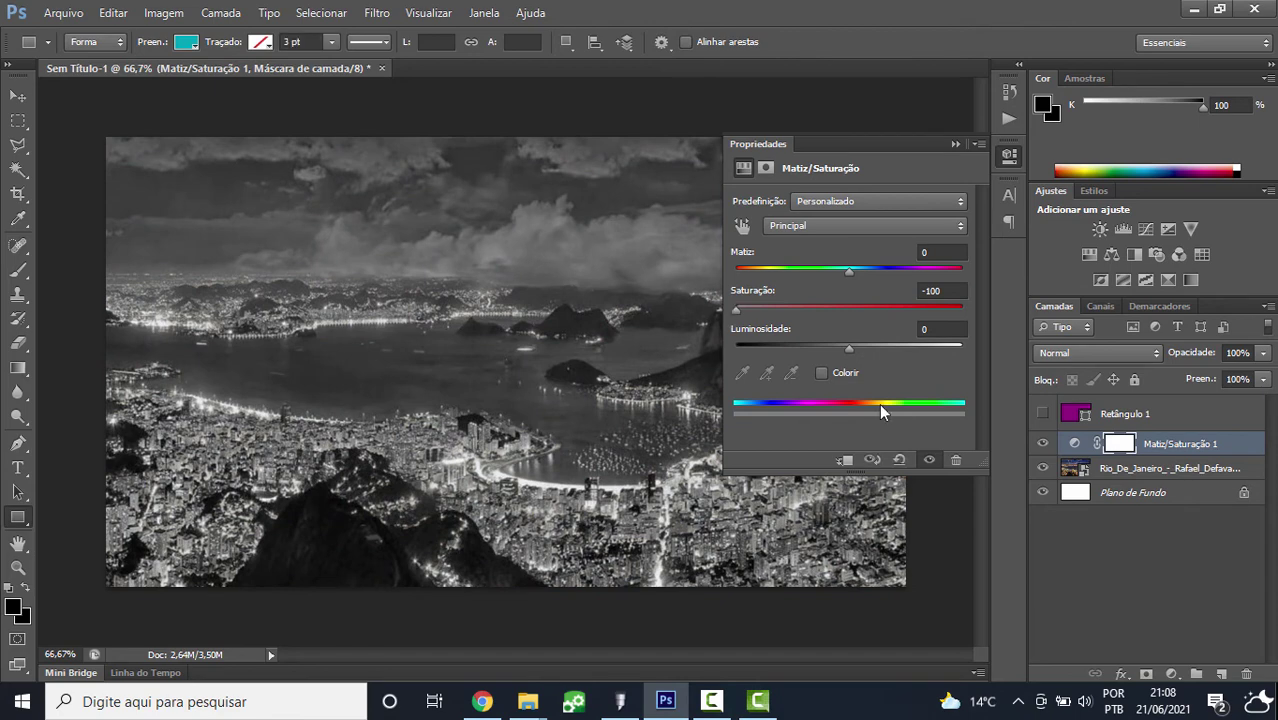
click(1188, 444)
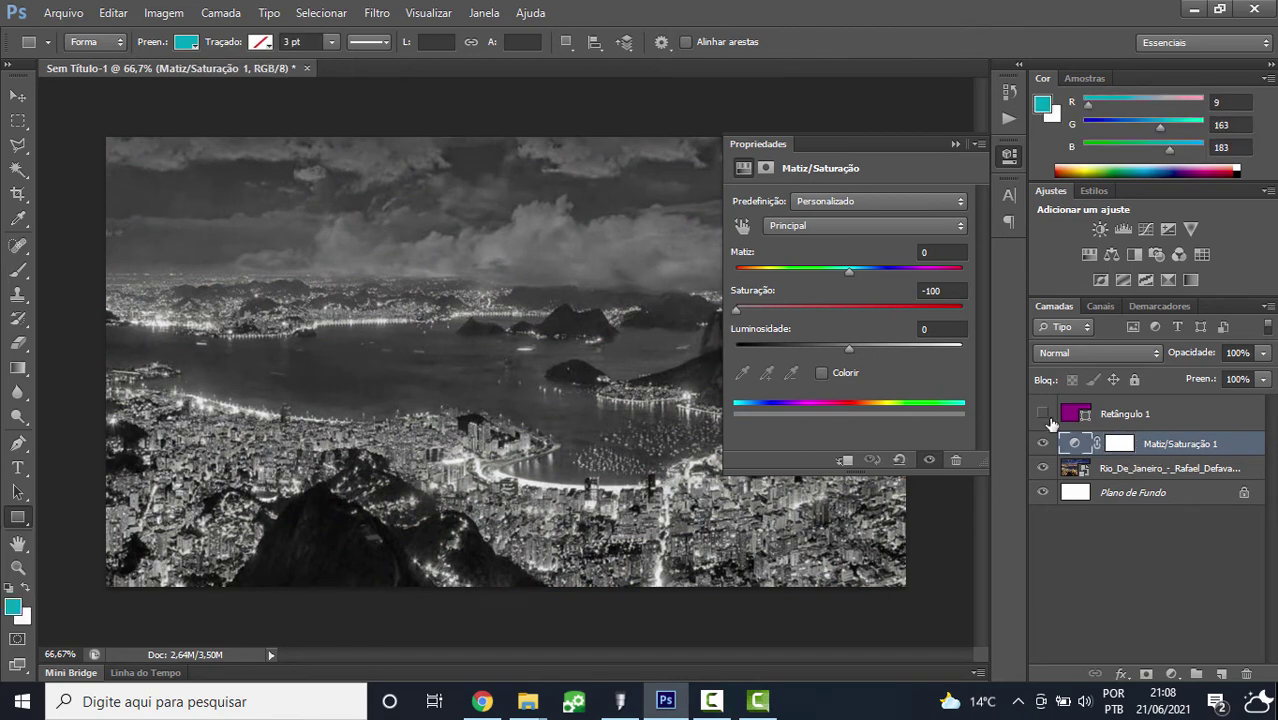
Make Retângulo 1 visible again to tint the photo purple, and collapse Properties
click(1043, 413)
click(1118, 421)
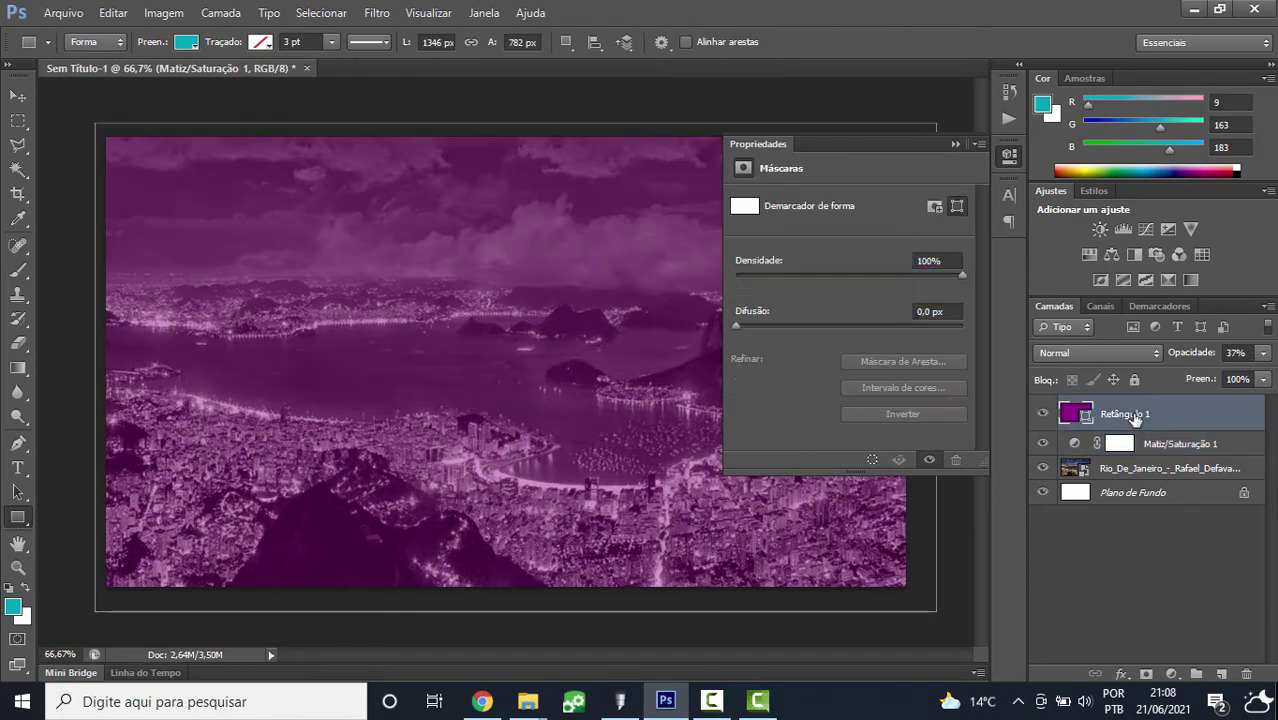
click(953, 146)
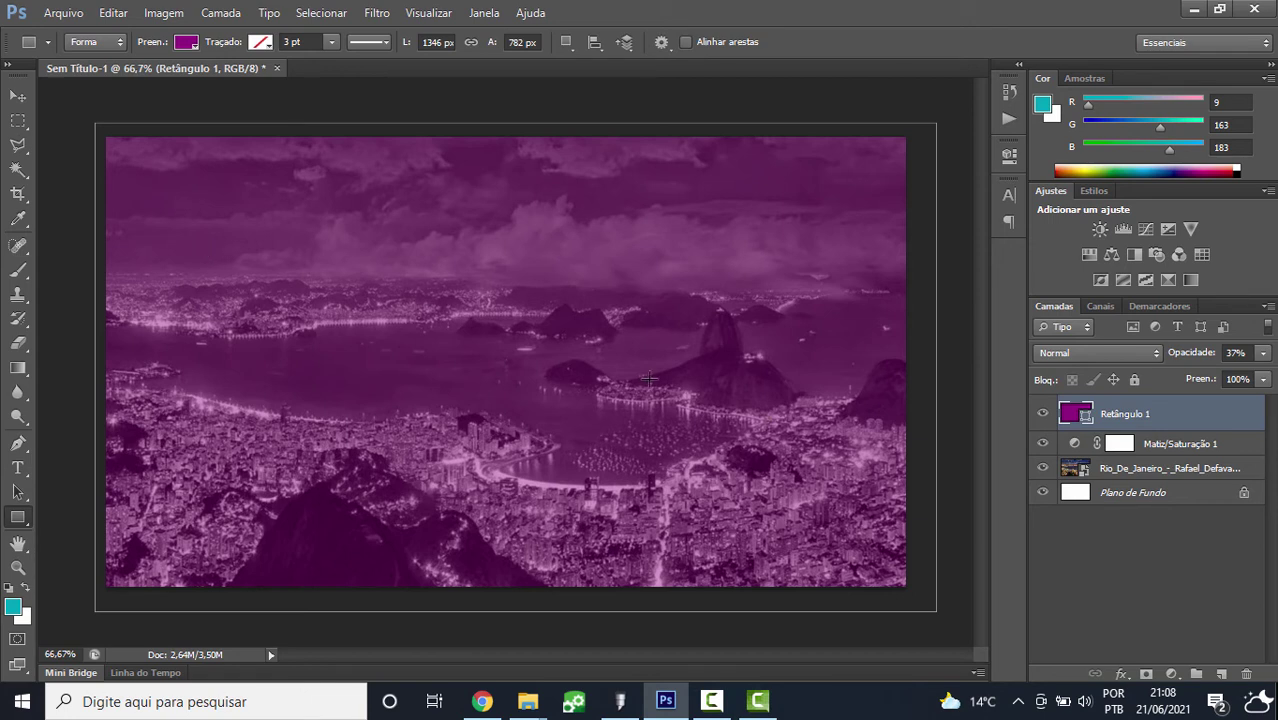
click(1179, 450)
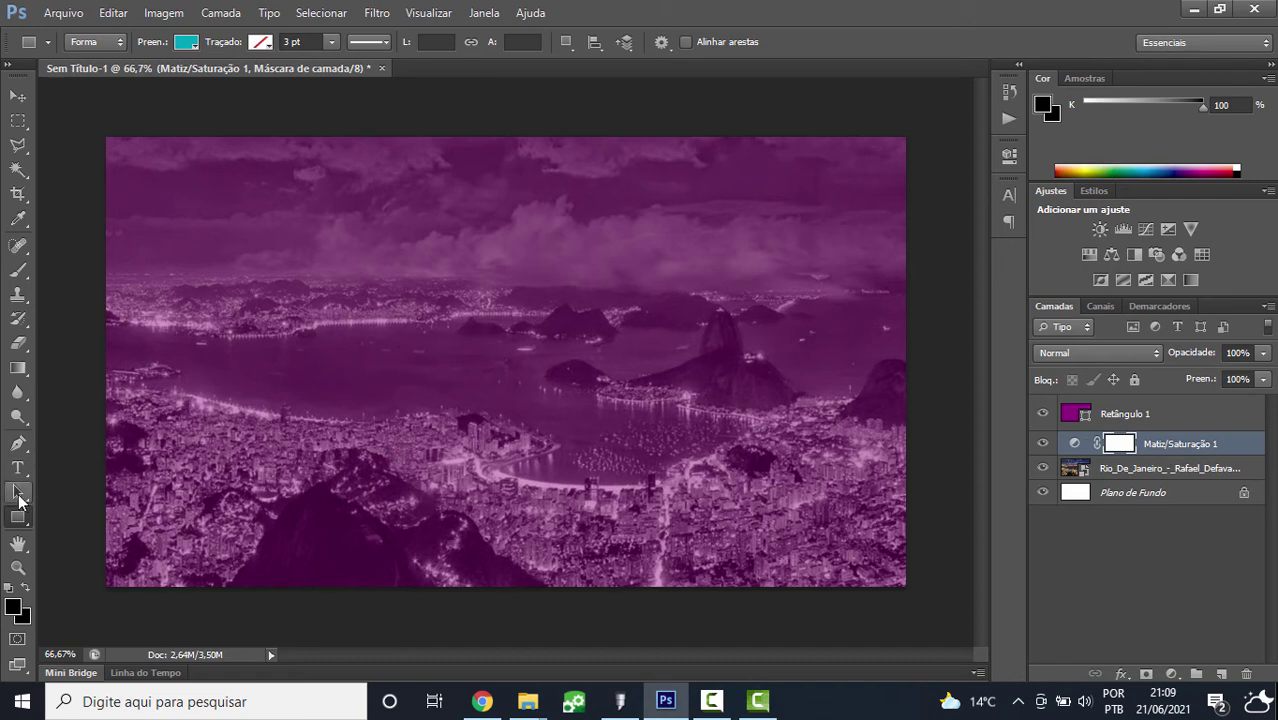
Add the 'RIO DE JANEIRO' title in Arial Black 24 pt and centre it on the photo
click(18, 467)
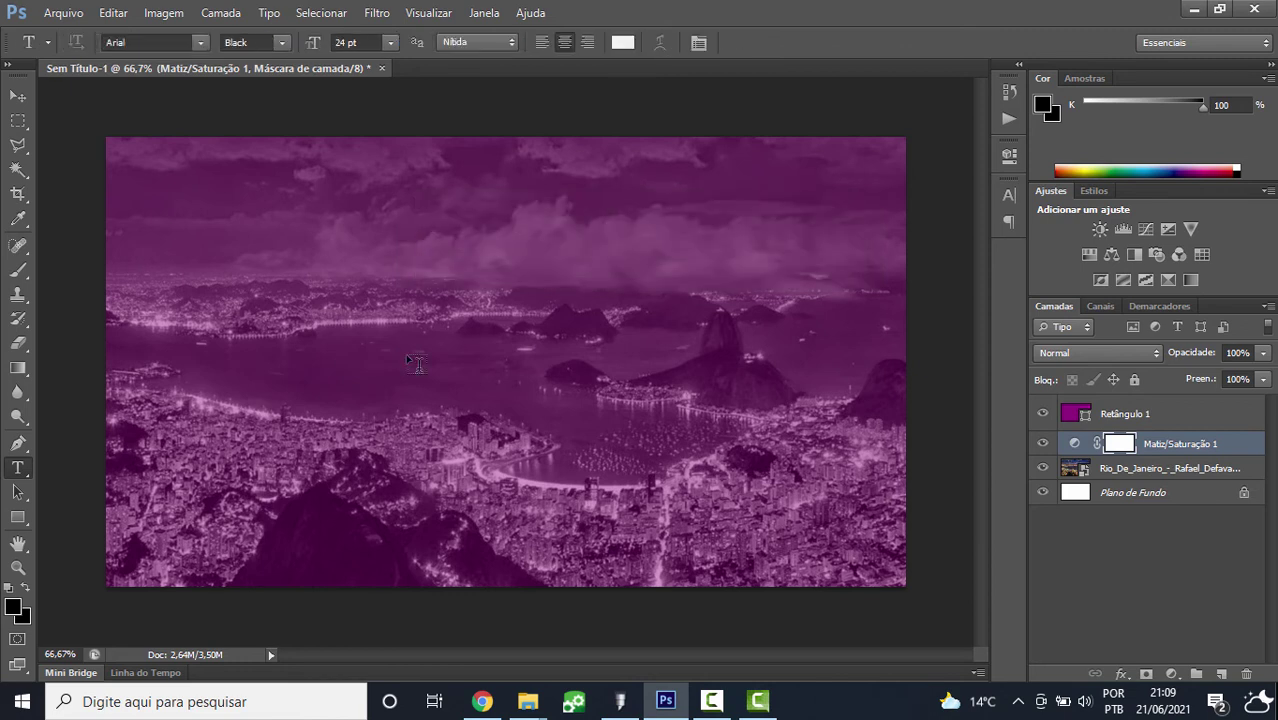
click(406, 355)
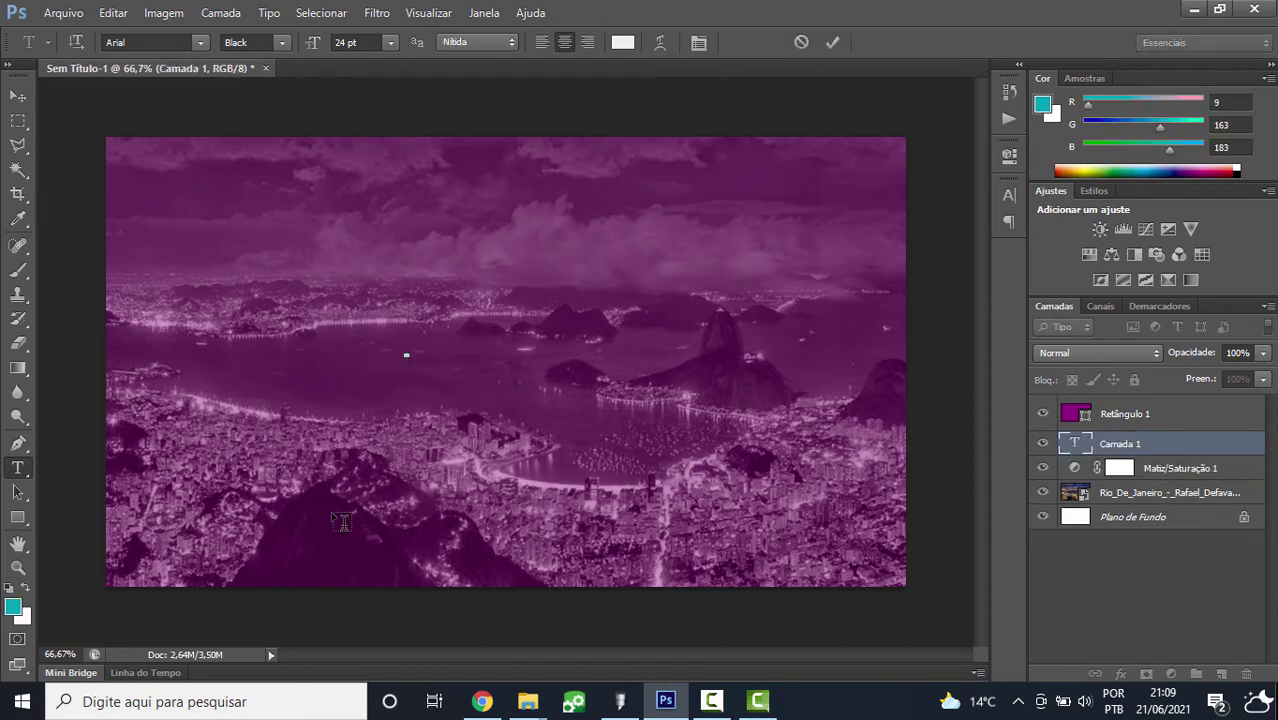
text(Rio)
key(Caps_Lock)
text(IO DE)
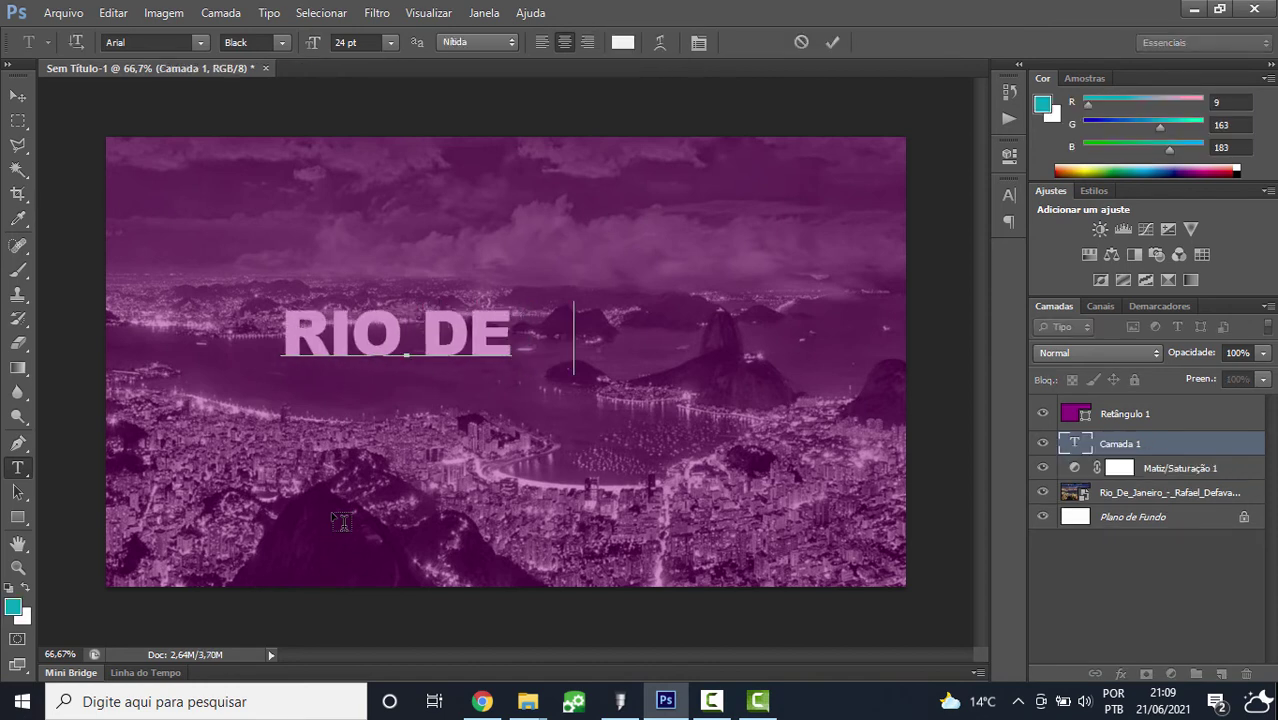
text( JANEIRO)
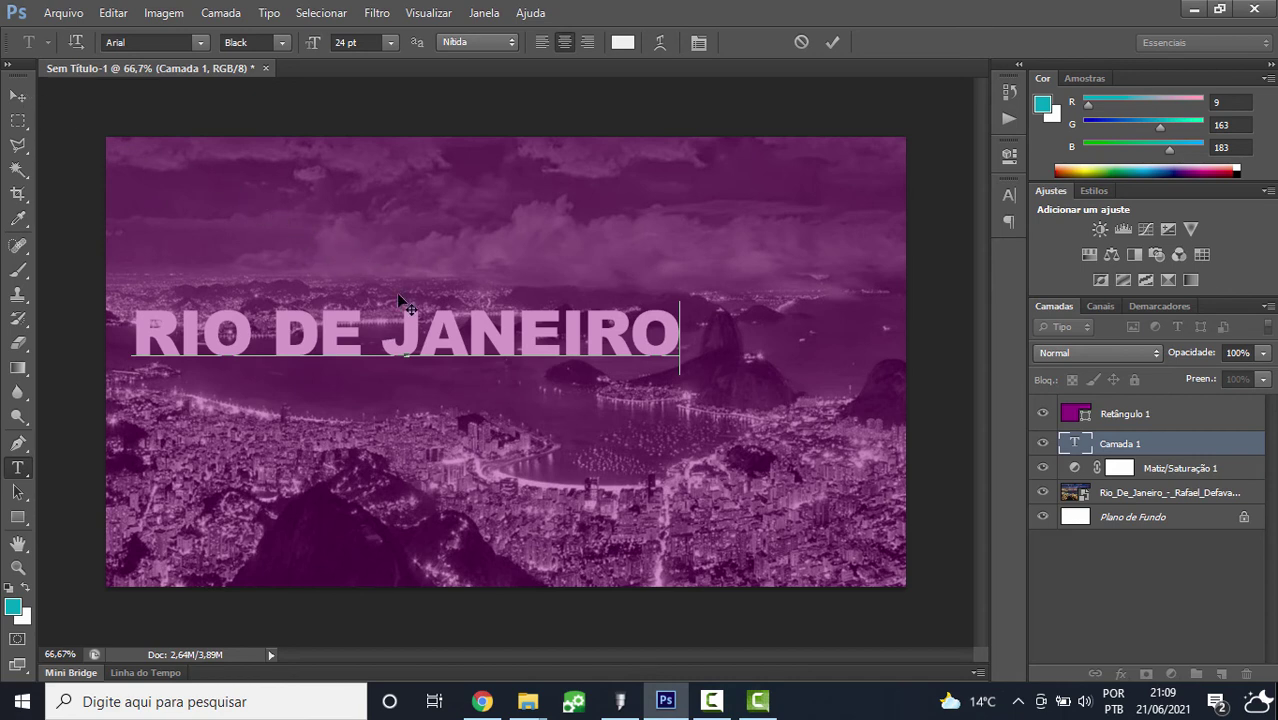
click(18, 96)
drag(366, 318, 473, 347)
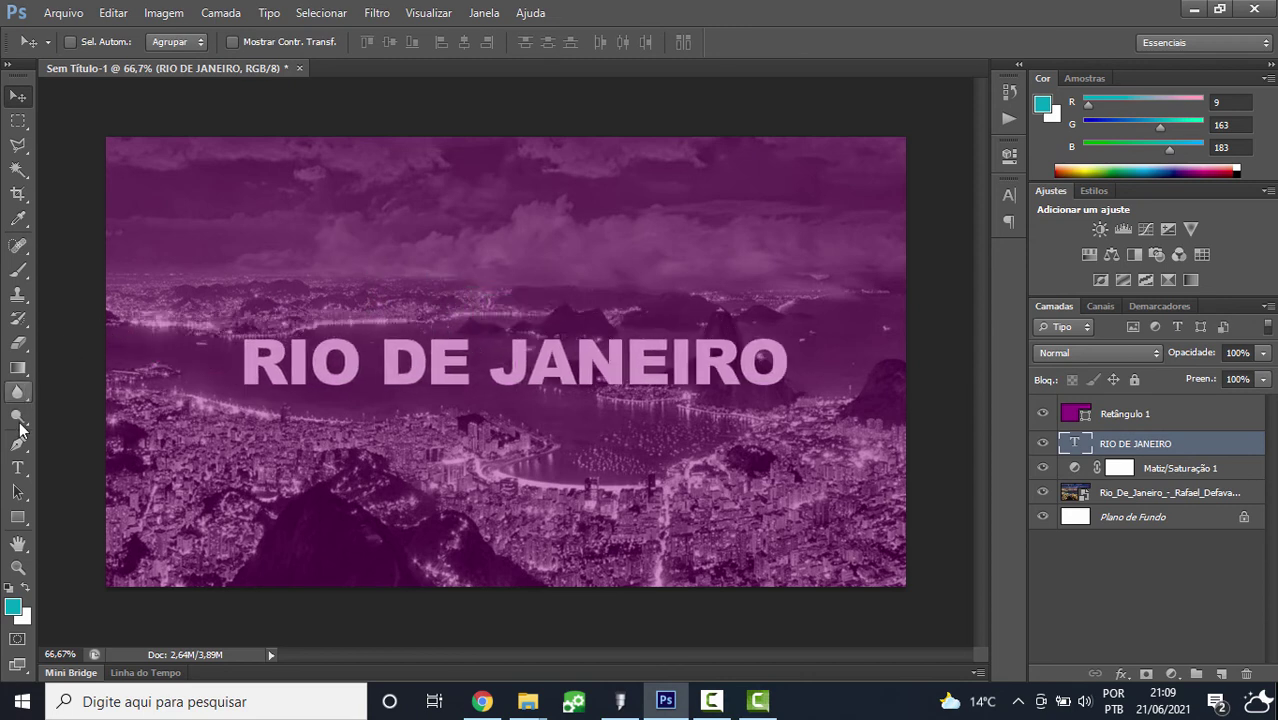
Colour the title near-white #efefef and move its layer above Retângulo 1
click(17, 467)
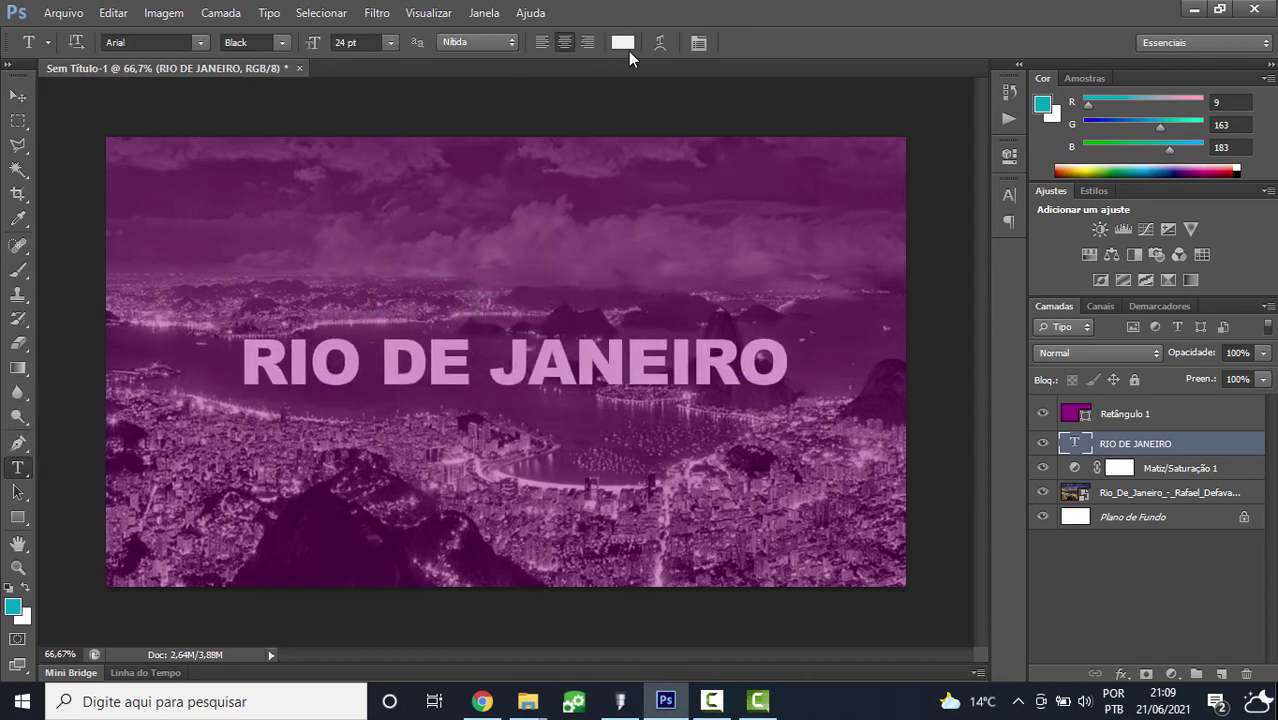
click(624, 44)
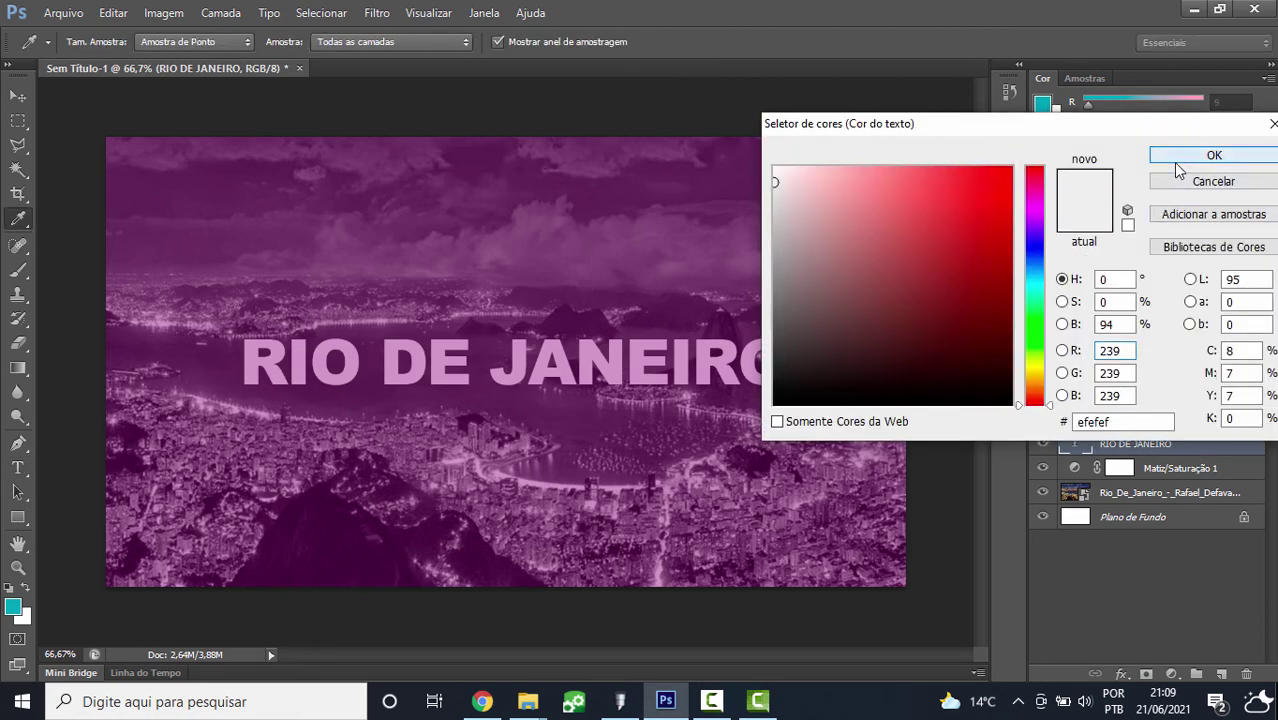
click(1206, 150)
drag(1148, 445, 1148, 406)
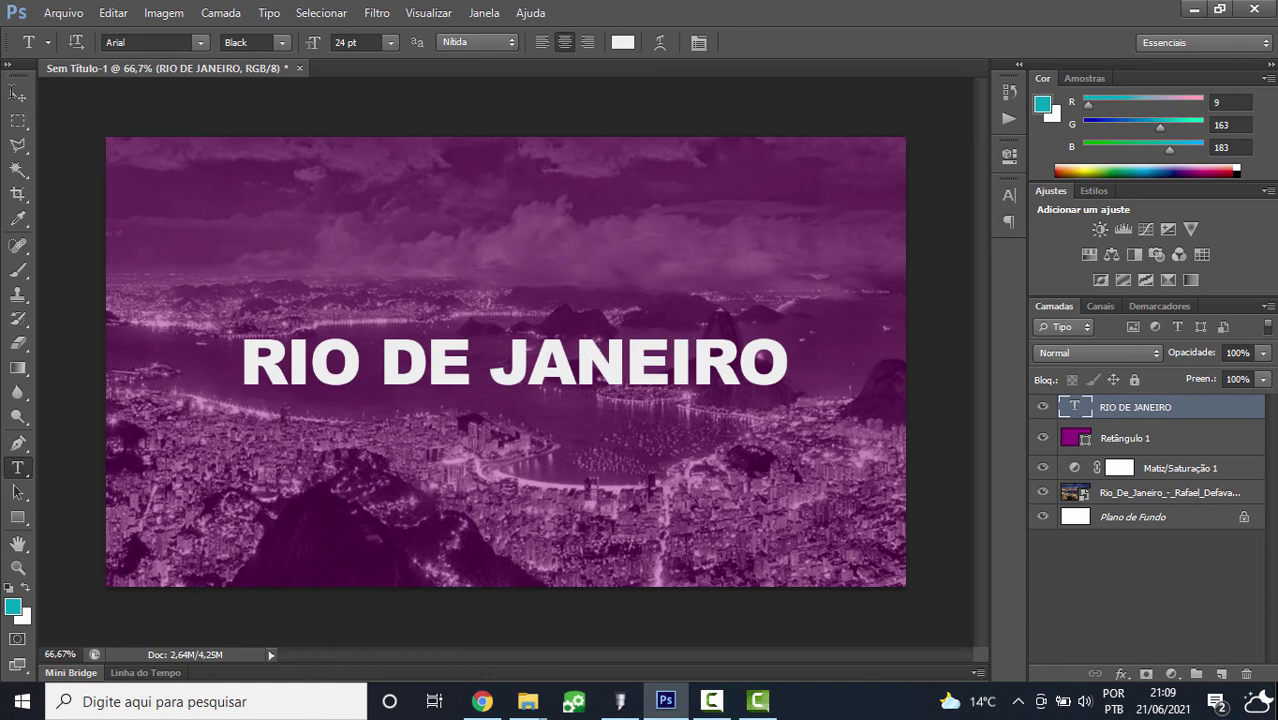
click(16, 95)
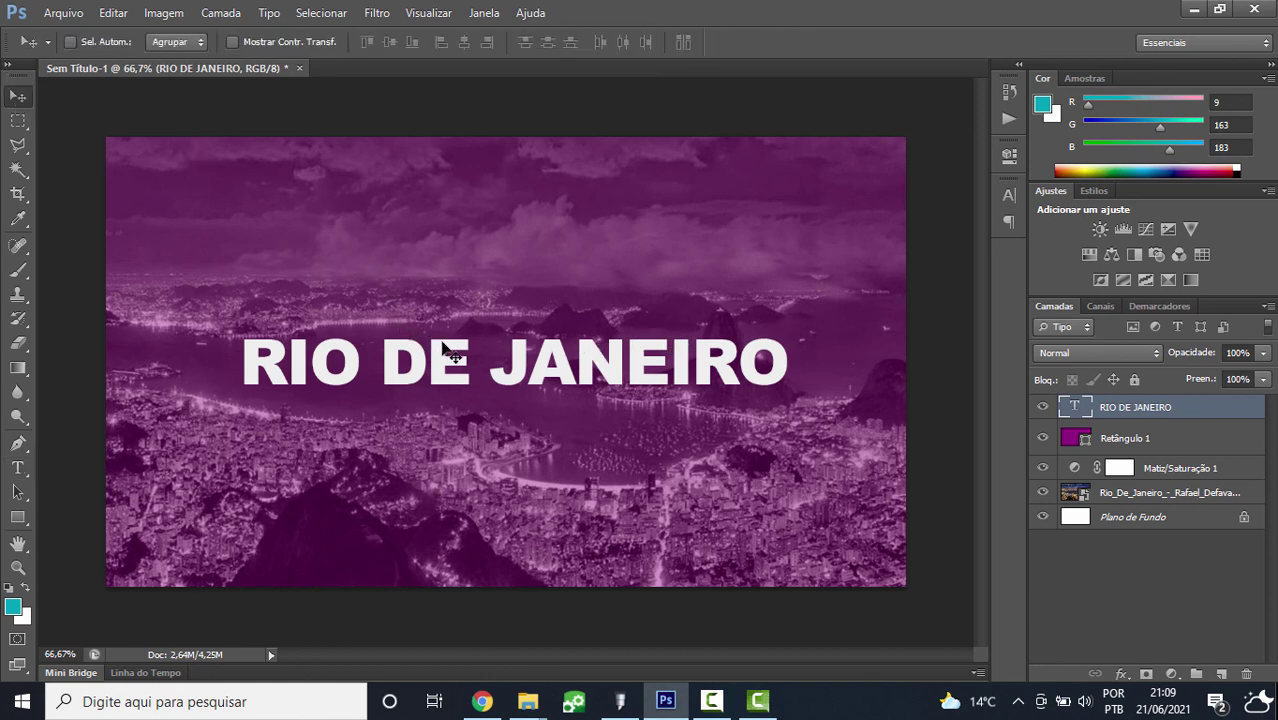